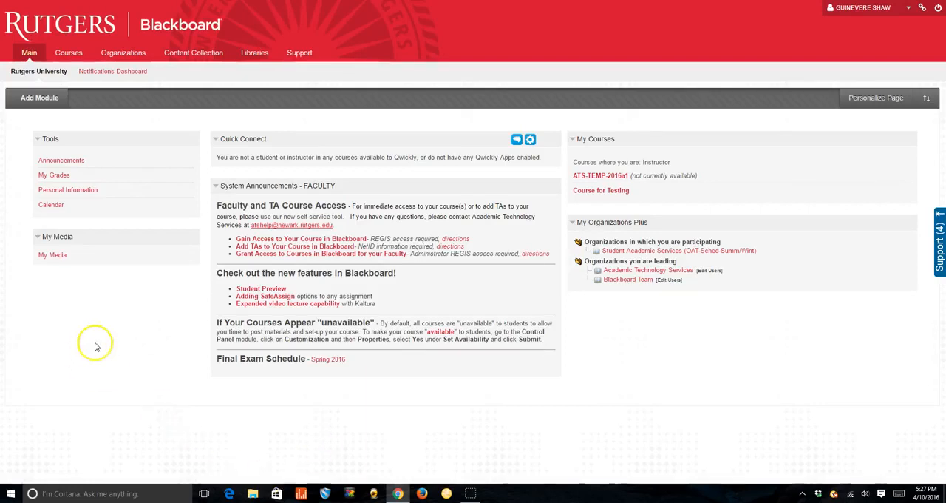
Open the My Media library from the Blackboard main page.
{"action": "left_click", "coordinate": [52, 255]}
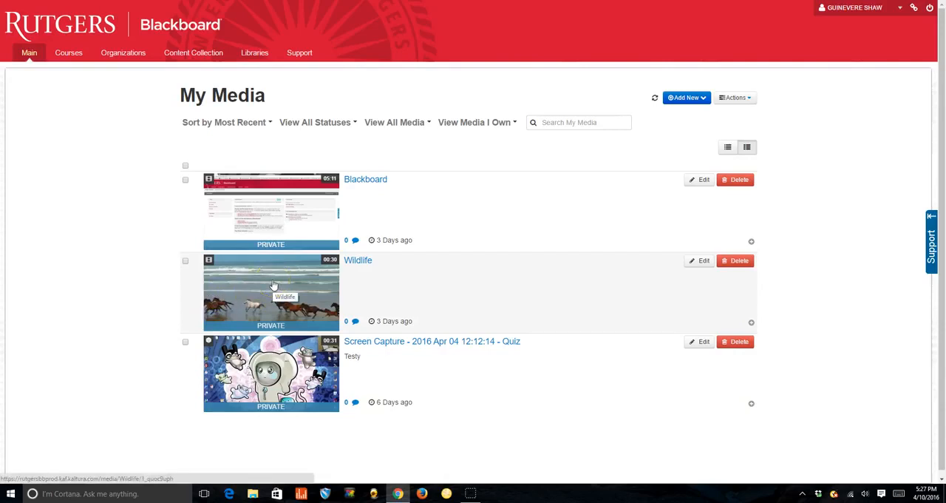
Start a new quiz on the Wildlife video via its Actions menu, opening the Quiz Editor.
{"action": "left_click", "coordinate": [273, 285]}
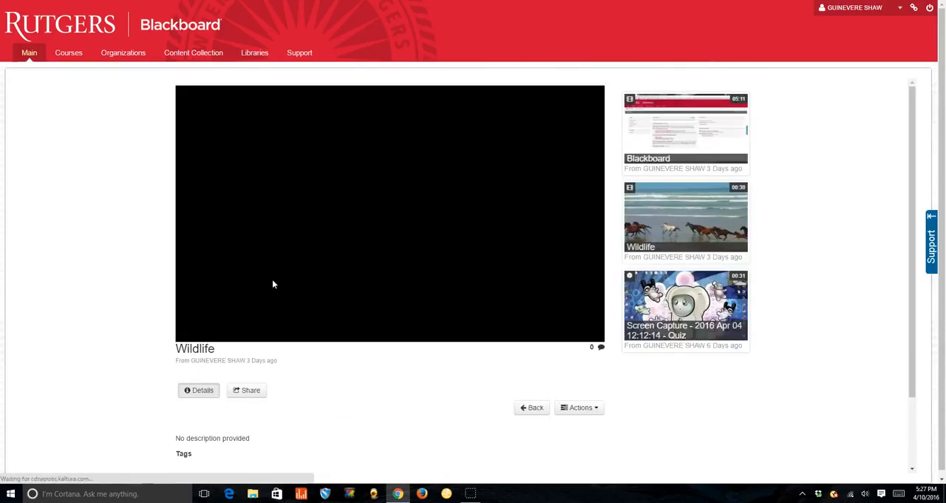
{"action": "scroll", "coordinate": [399, 296], "scroll_direction": "down", "scroll_amount": 3}
{"action": "left_click", "coordinate": [579, 321]}
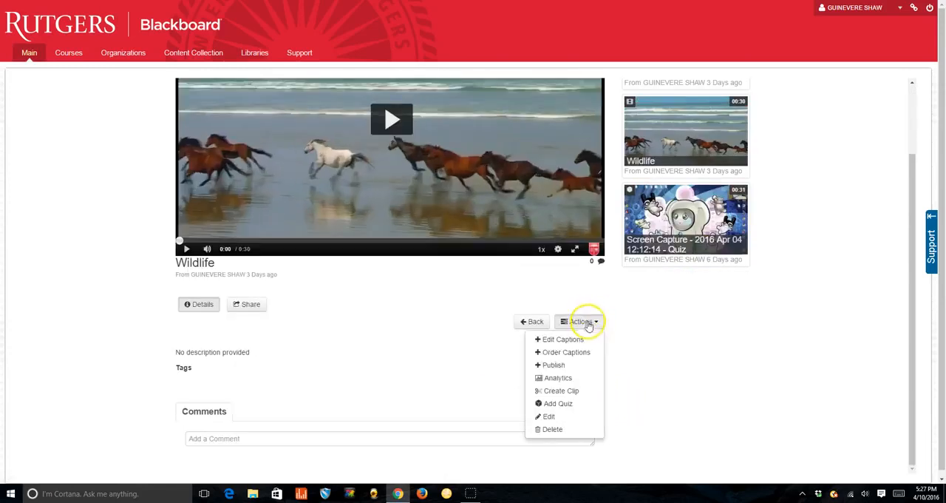
{"action": "left_click", "coordinate": [558, 402]}
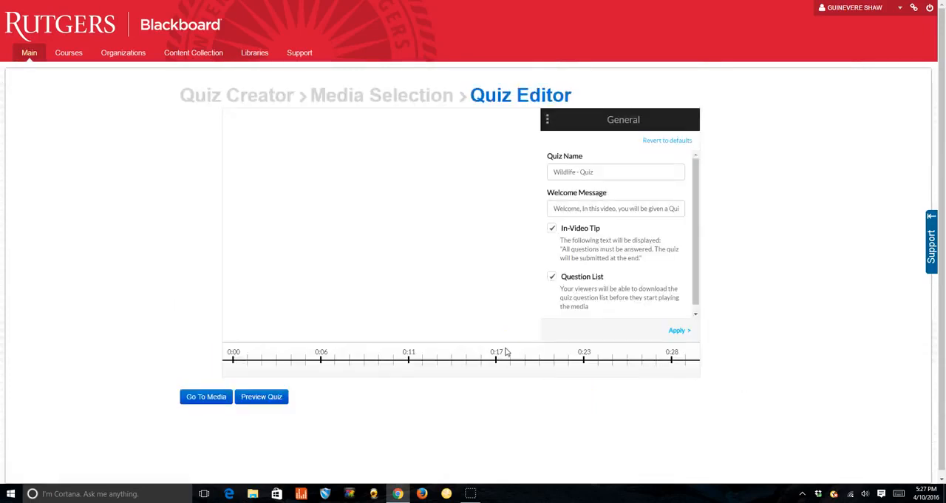
Disable In-Video Tip and Question List, apply, then disable Skip For Now under Experience.
{"action": "left_click", "coordinate": [623, 172]}
{"action": "left_click", "coordinate": [623, 208]}
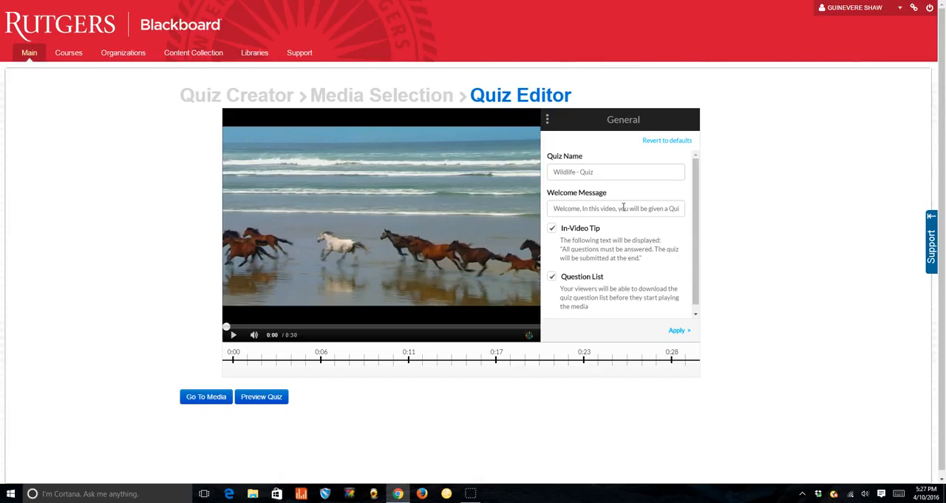
{"action": "left_click", "coordinate": [590, 228]}
{"action": "left_click", "coordinate": [594, 280]}
{"action": "left_click", "coordinate": [678, 330]}
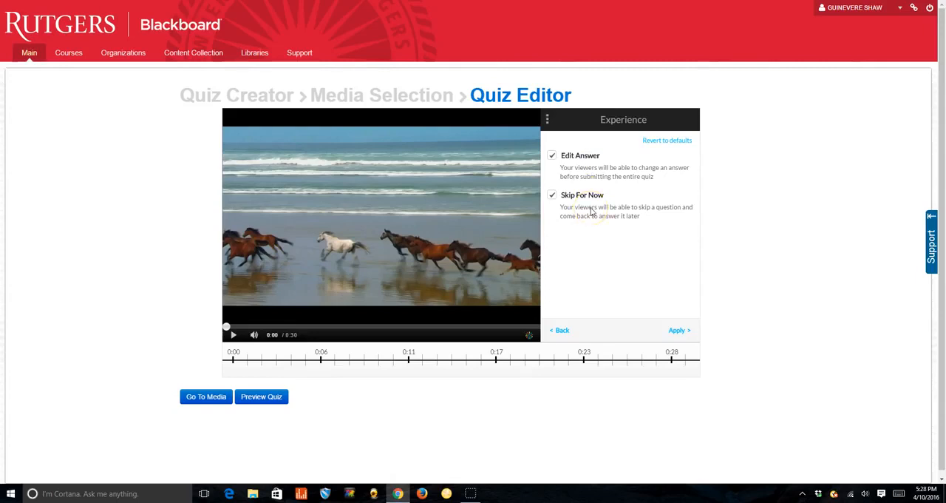
{"action": "left_click", "coordinate": [552, 195]}
Apply Experience settings, set Score to show scores without Include Answers, and apply.
{"action": "left_click", "coordinate": [676, 330]}
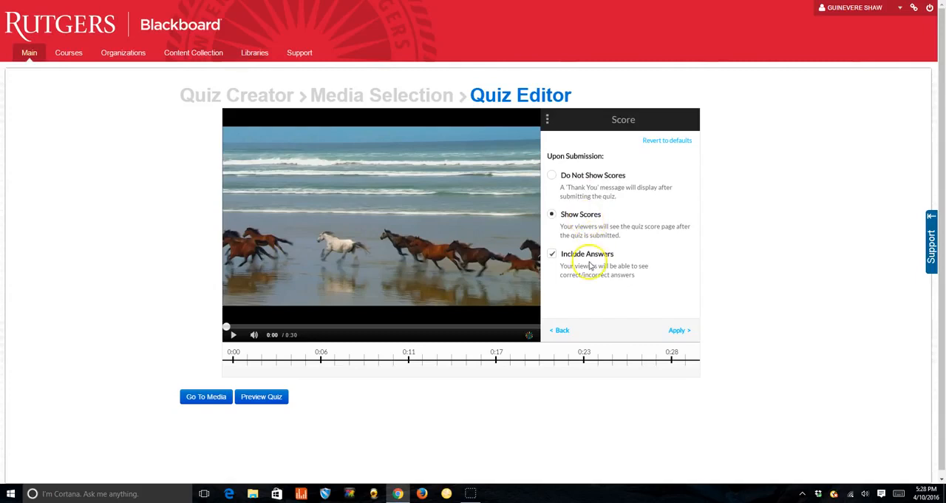
{"action": "left_click", "coordinate": [552, 254]}
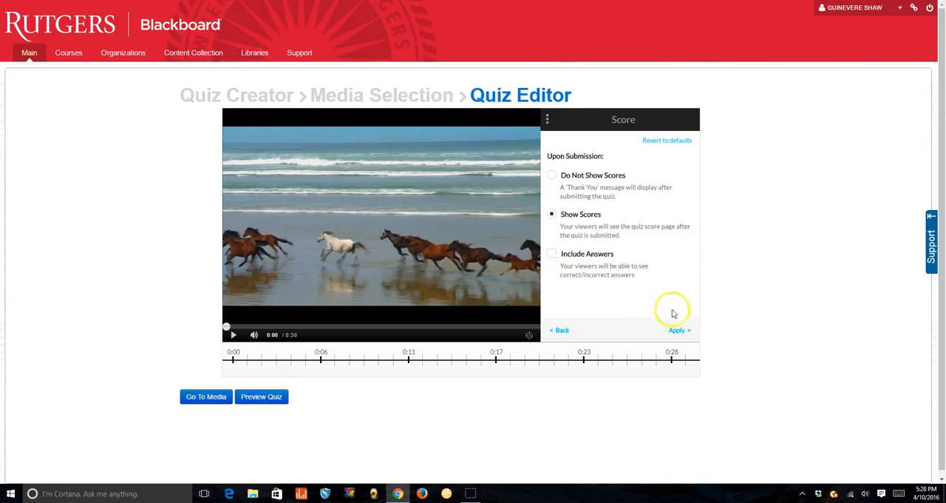
{"action": "left_click", "coordinate": [677, 329]}
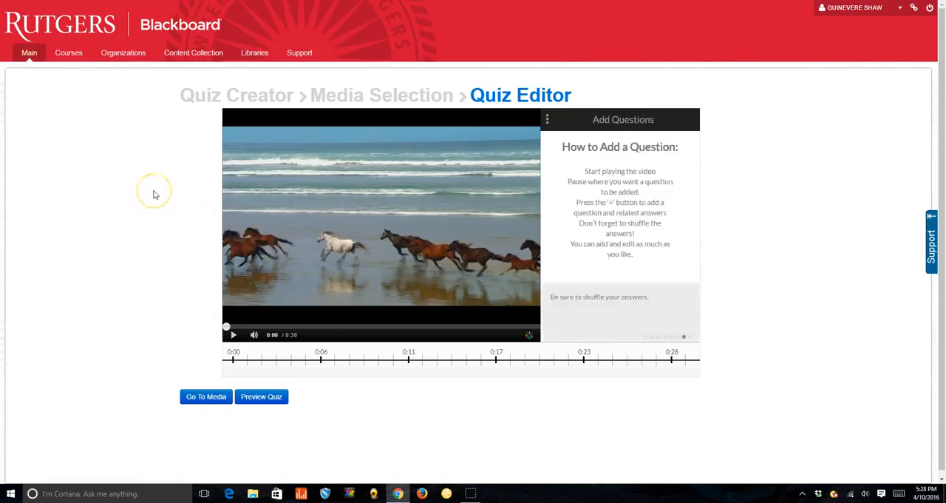
Play the Wildlife video and pause it at the 0:02 mark.
{"action": "left_click", "coordinate": [233, 336]}
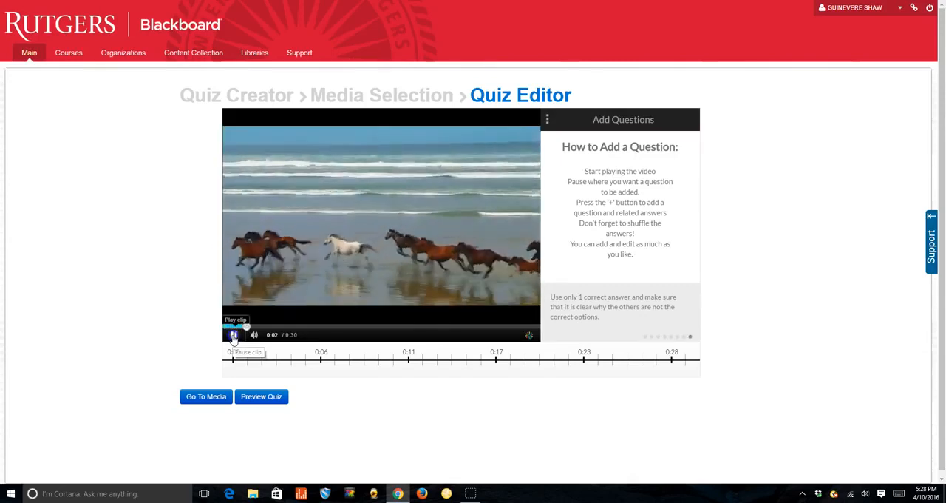
{"action": "left_click", "coordinate": [233, 337]}
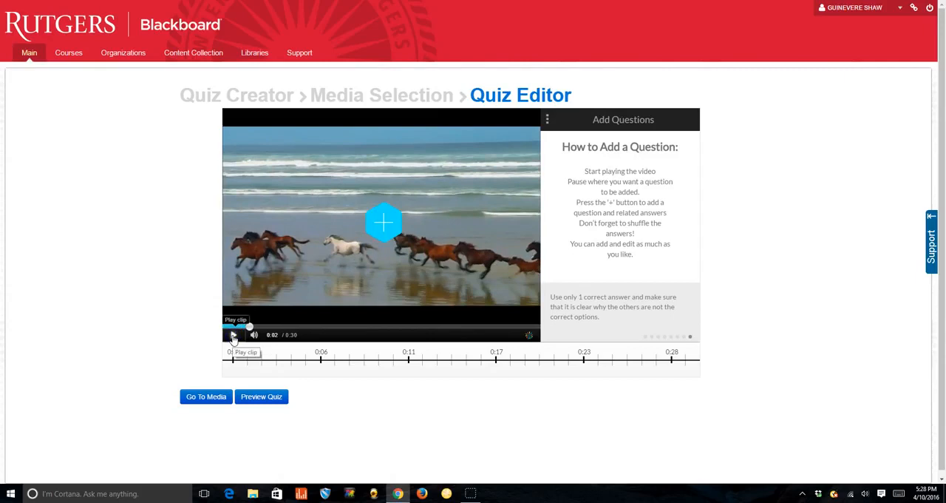
Add a 0:02 question 'What are the horse doing?' with Running correct and Walking wrong.
{"action": "left_click", "coordinate": [382, 222]}
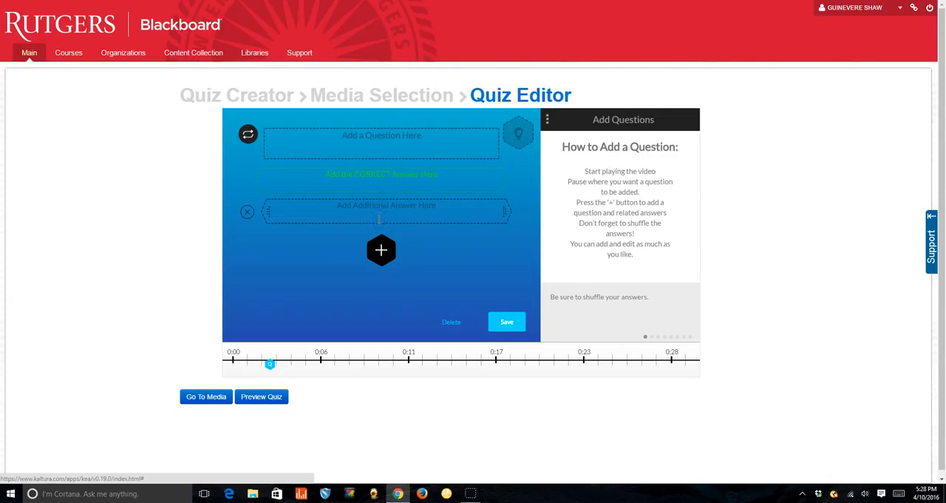
{"action": "left_click", "coordinate": [355, 134]}
{"action": "type", "text": "What"}
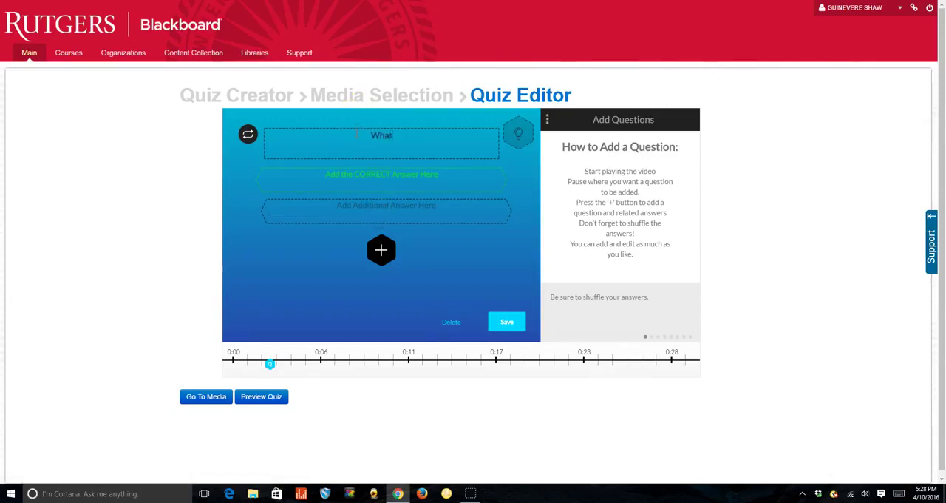
{"action": "type", "text": "are the h"}
{"action": "type", "text": "orse doing?"}
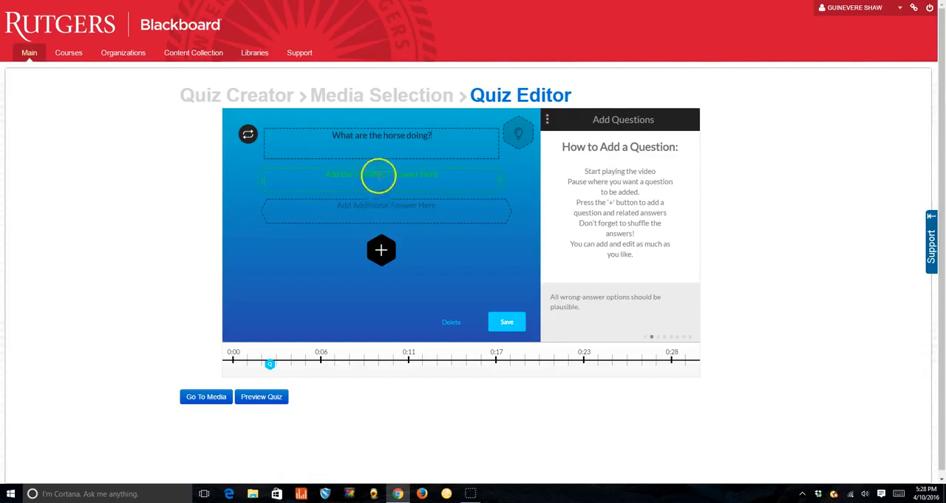
{"action": "left_click", "coordinate": [379, 176]}
{"action": "left_click", "coordinate": [388, 212]}
{"action": "type", "text": "Walking"}
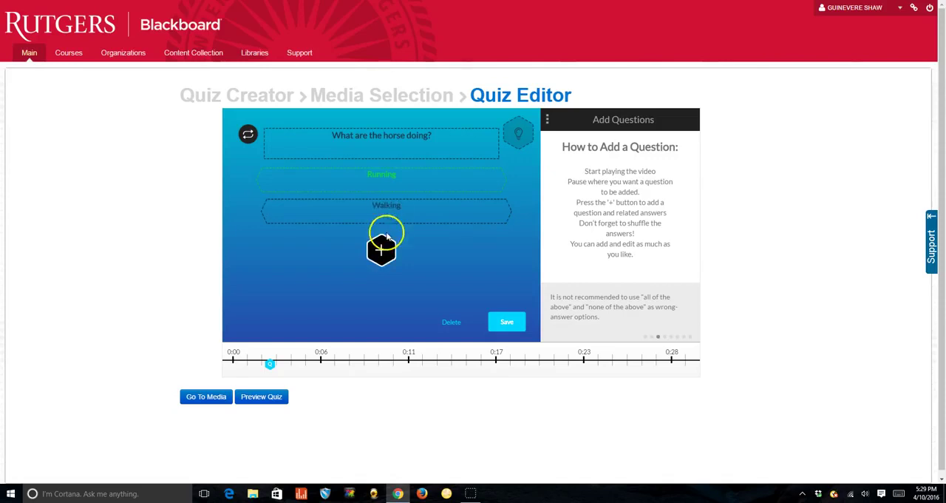
Add Jogging as a third answer, shuffle the answer order, and save the question.
{"action": "left_click", "coordinate": [384, 252]}
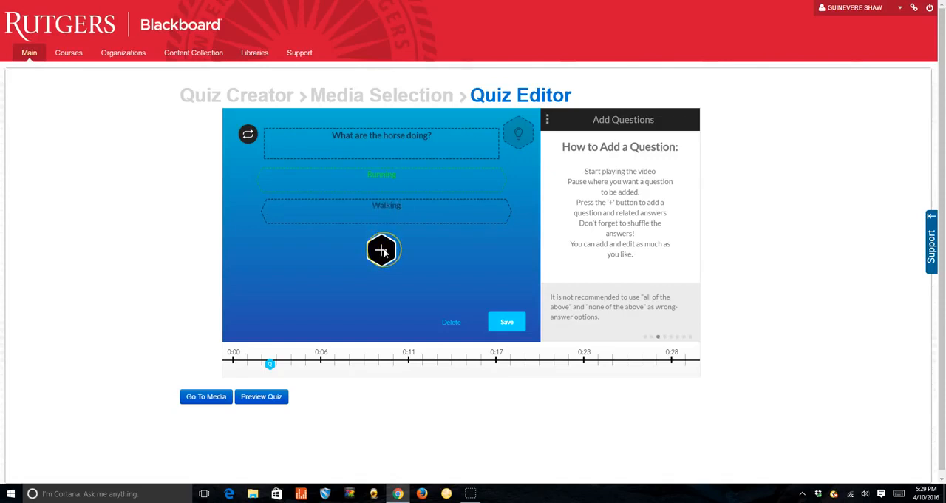
{"action": "left_click", "coordinate": [384, 252]}
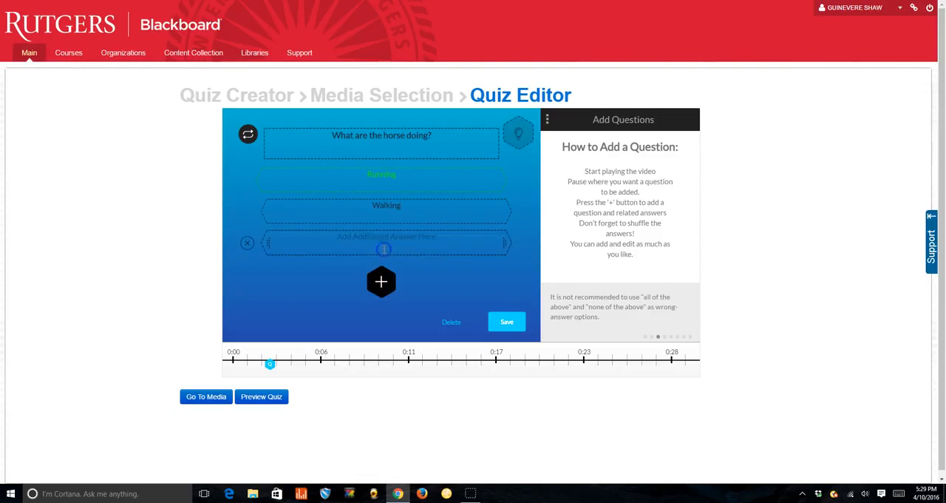
{"action": "left_click", "coordinate": [383, 250]}
{"action": "type", "text": "Jogging"}
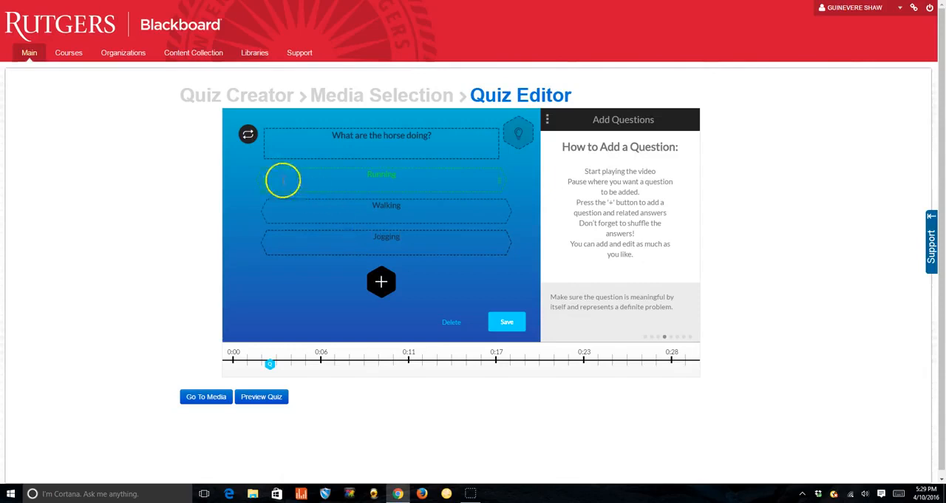
{"action": "left_click", "coordinate": [248, 137]}
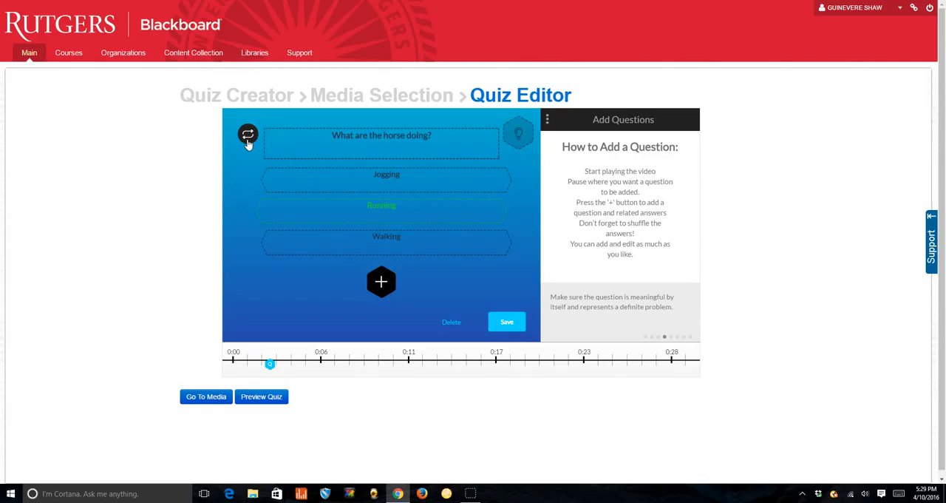
{"action": "left_click", "coordinate": [507, 321]}
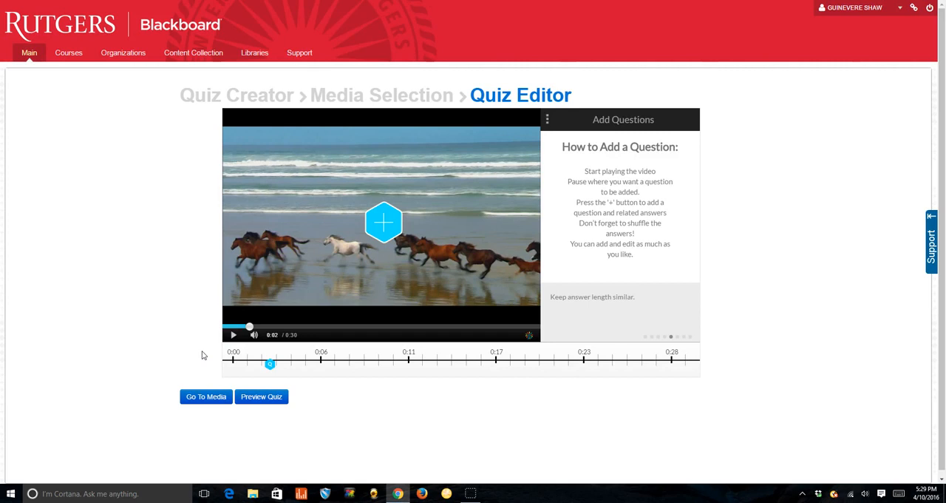
Preview the finished quiz, close the preview, and go to the Wildlife - Quiz media page.
{"action": "left_click", "coordinate": [259, 398]}
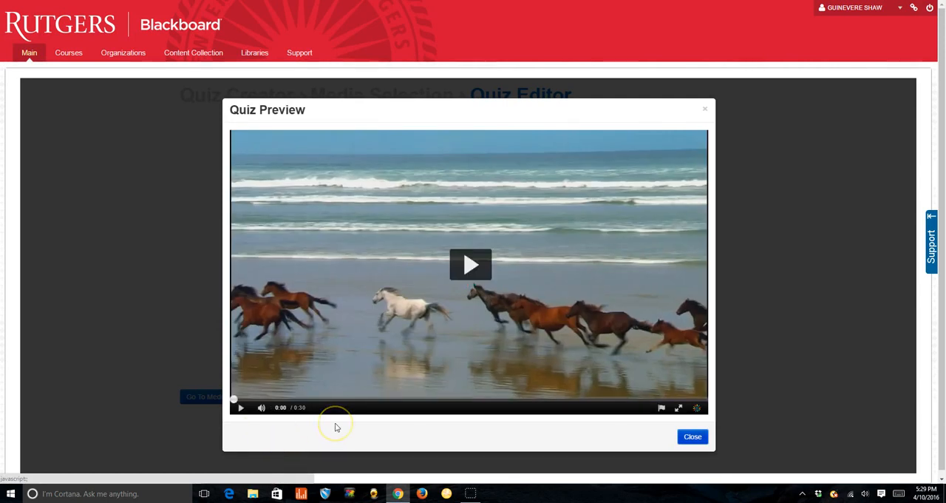
{"action": "left_click", "coordinate": [705, 109]}
{"action": "left_click", "coordinate": [206, 397]}
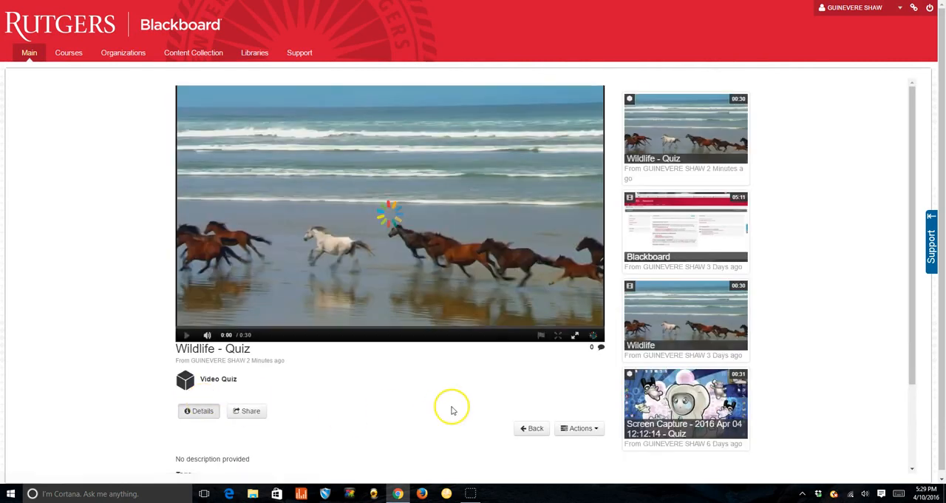
{"action": "scroll", "coordinate": [451, 403], "scroll_direction": "down", "scroll_amount": 3}
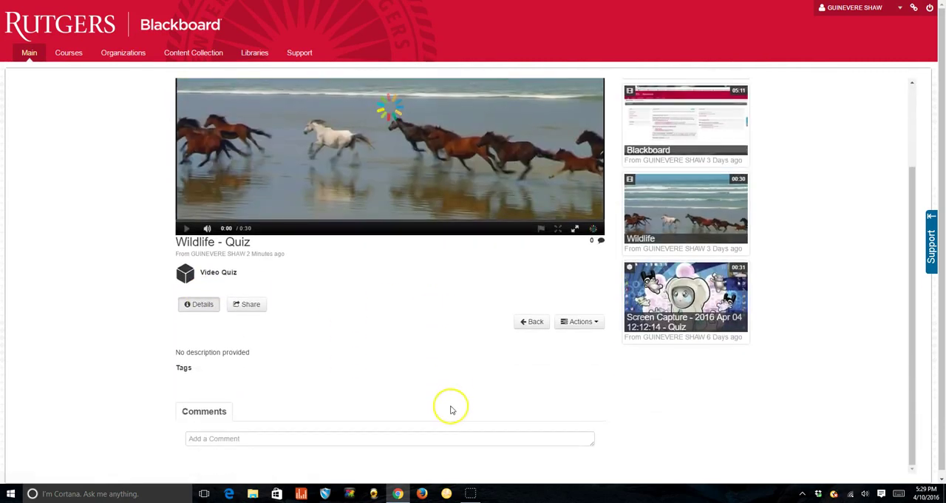
Show the Wildlife - Quiz embed code via Share and open the Actions list.
{"action": "left_click", "coordinate": [250, 305]}
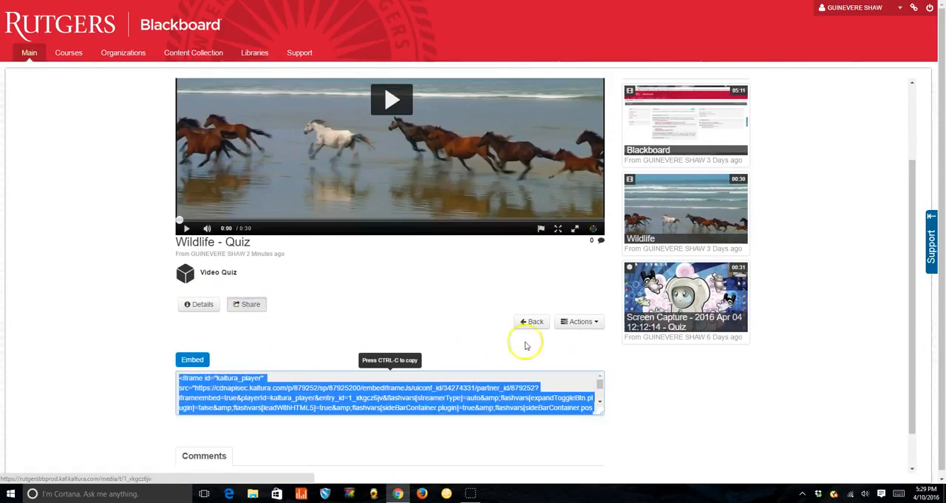
{"action": "left_click", "coordinate": [579, 321]}
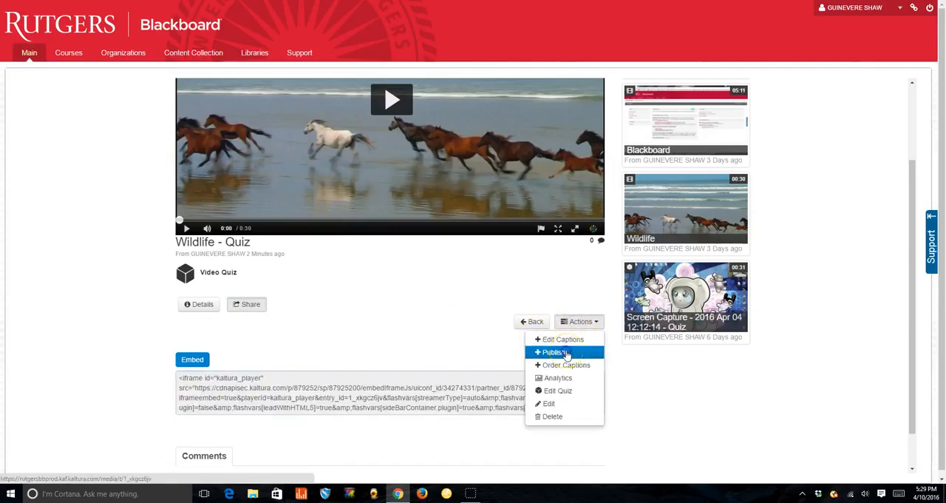
Publish the Wildlife - Quiz to the ATS-TEMP-2016a1 course gallery and save.
{"action": "left_click", "coordinate": [566, 353]}
{"action": "scroll", "coordinate": [384, 325], "scroll_direction": "down", "scroll_amount": 1}
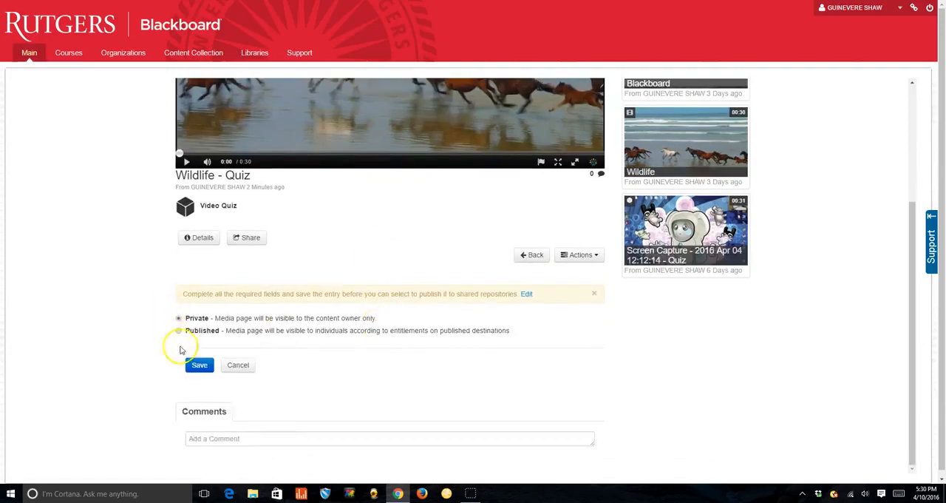
{"action": "left_click", "coordinate": [178, 330]}
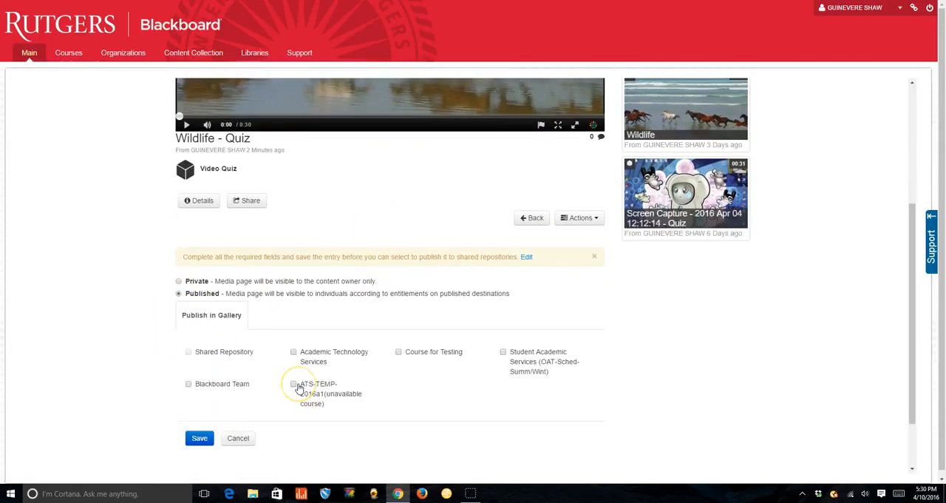
{"action": "left_click", "coordinate": [294, 384]}
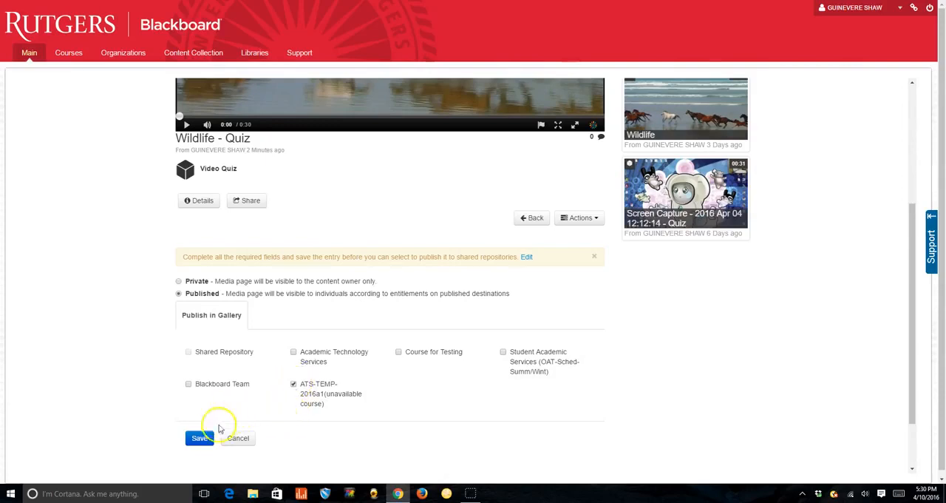
{"action": "left_click", "coordinate": [200, 438]}
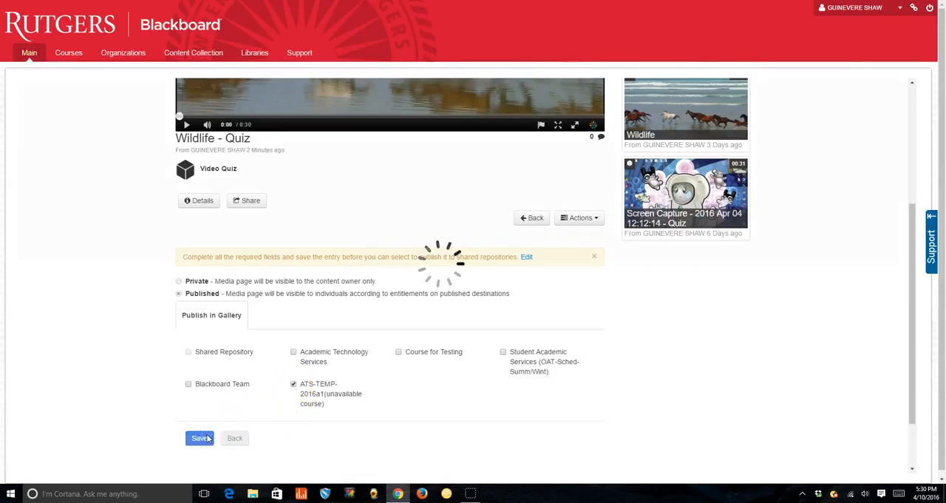
{"action": "scroll", "coordinate": [148, 377], "scroll_direction": "up", "scroll_amount": 5}
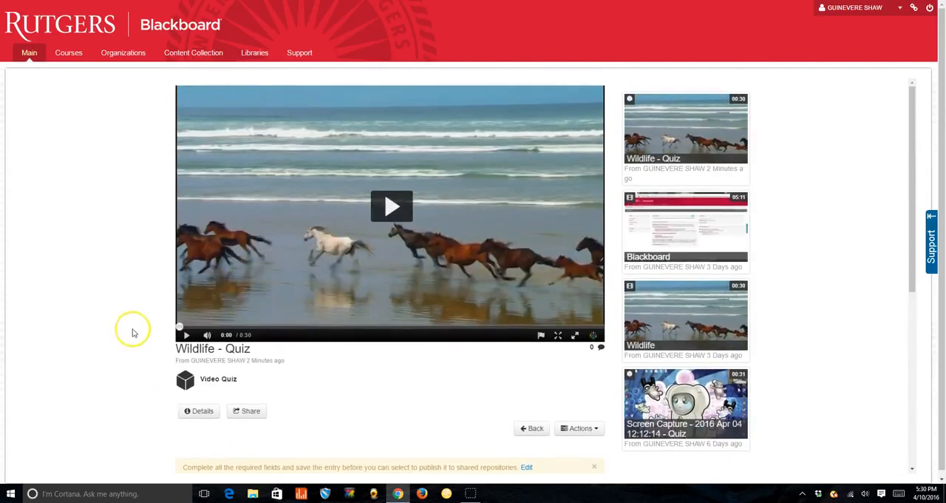
{"action": "scroll", "coordinate": [100, 242], "scroll_direction": "down", "scroll_amount": 5}
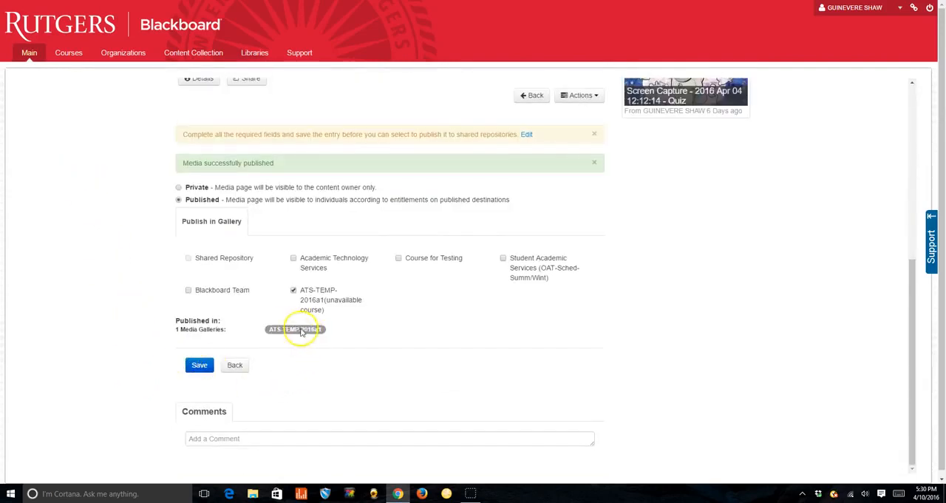
{"action": "scroll", "coordinate": [82, 273], "scroll_direction": "up", "scroll_amount": 5}
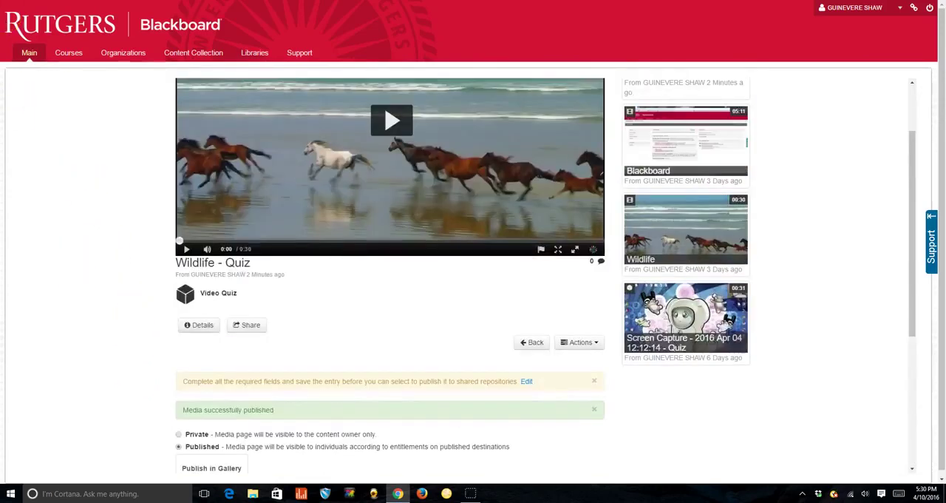
Go to the course's Learning Modules and choose Build Content > Kaltura Media.
{"action": "left_click", "coordinate": [30, 53]}
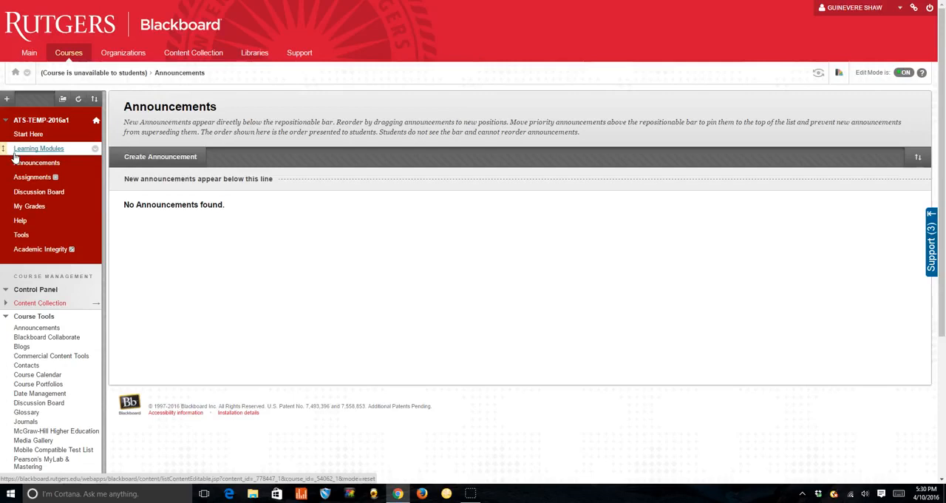
{"action": "left_click", "coordinate": [29, 152]}
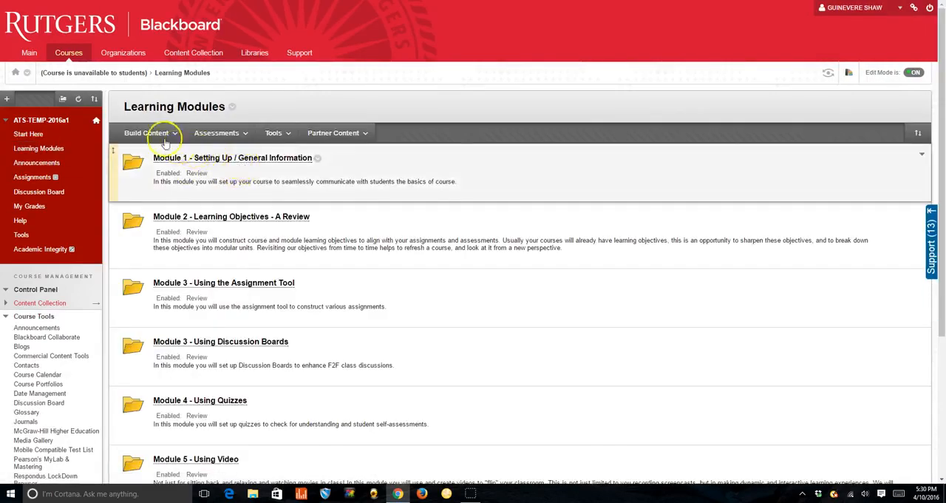
{"action": "left_click", "coordinate": [151, 133]}
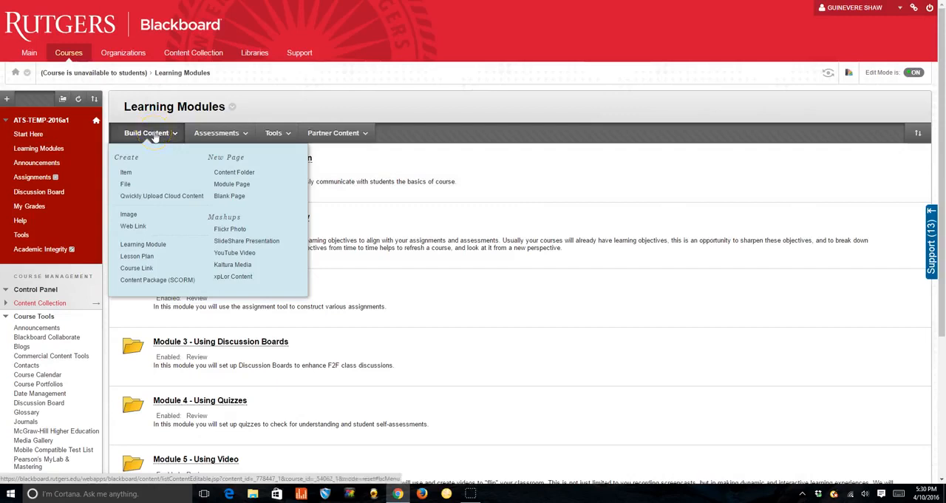
{"action": "left_click", "coordinate": [232, 264]}
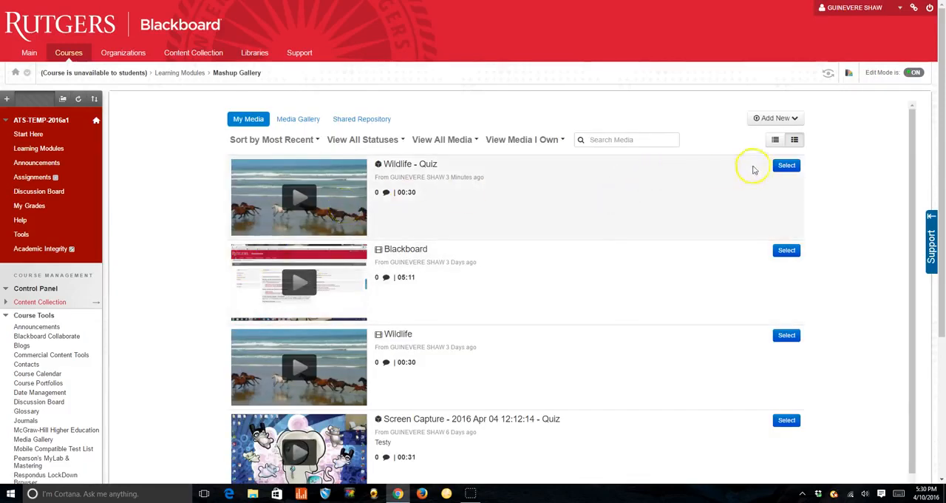
Select the Wildlife - Quiz video, title the mashup item 'Horses' and submit it.
{"action": "left_click", "coordinate": [787, 165]}
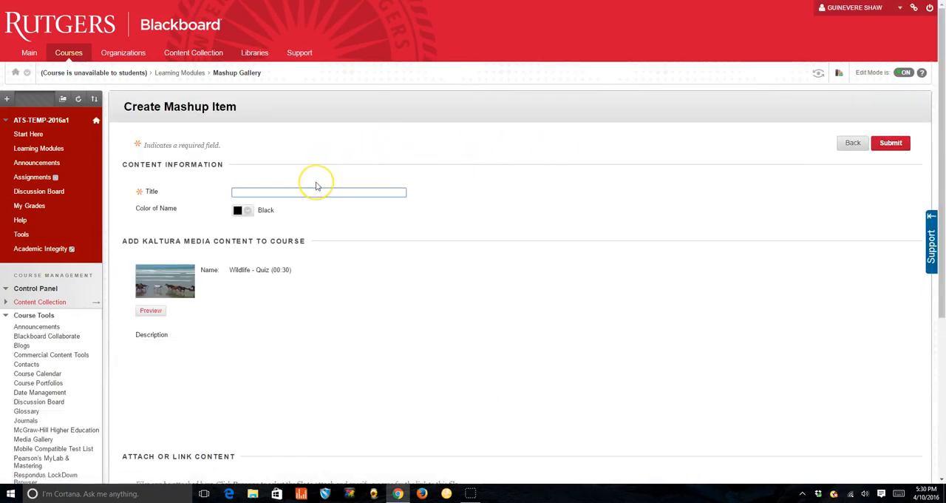
{"action": "left_click", "coordinate": [317, 191]}
{"action": "type", "text": "Horses"}
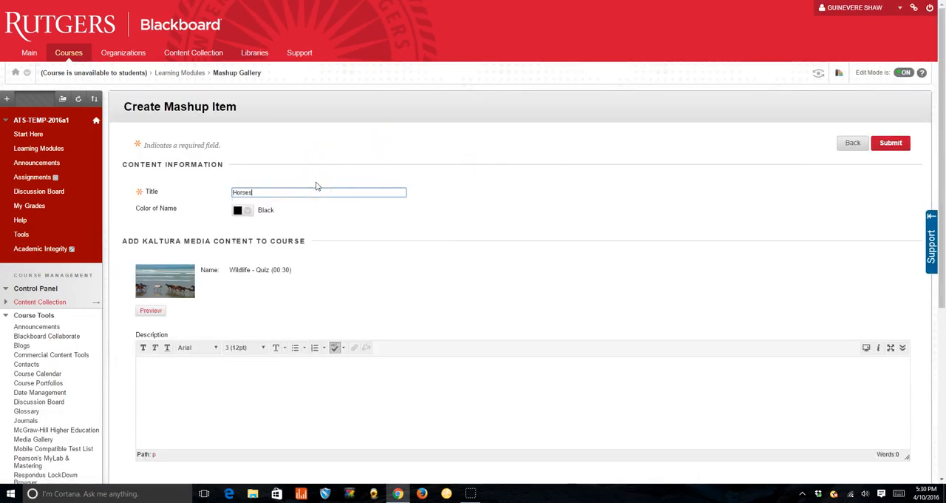
{"action": "scroll", "coordinate": [550, 326], "scroll_direction": "down", "scroll_amount": 5}
{"action": "scroll", "coordinate": [550, 325], "scroll_direction": "down", "scroll_amount": 2}
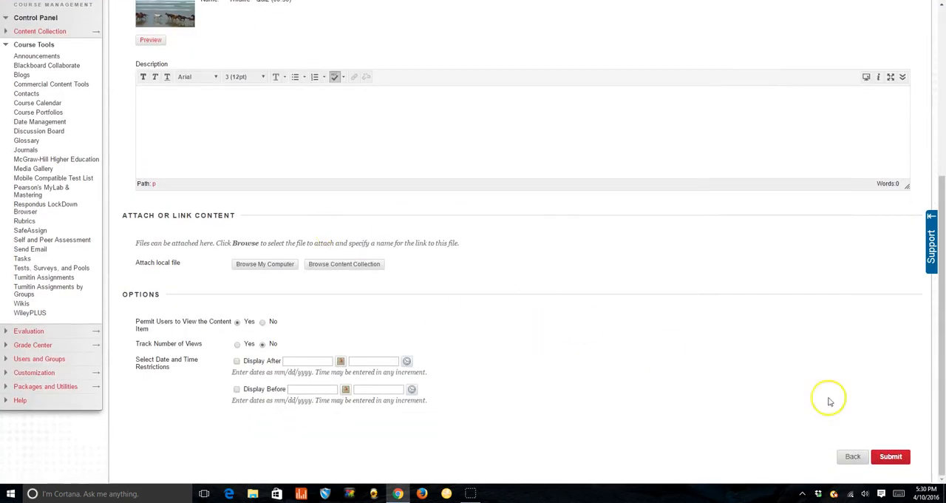
{"action": "left_click", "coordinate": [891, 456]}
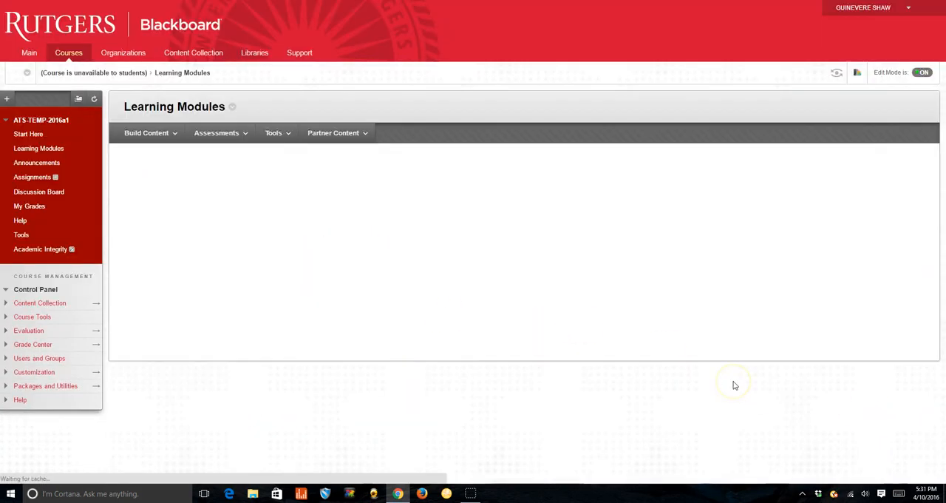
{"action": "scroll", "coordinate": [735, 385], "scroll_direction": "down", "scroll_amount": 3}
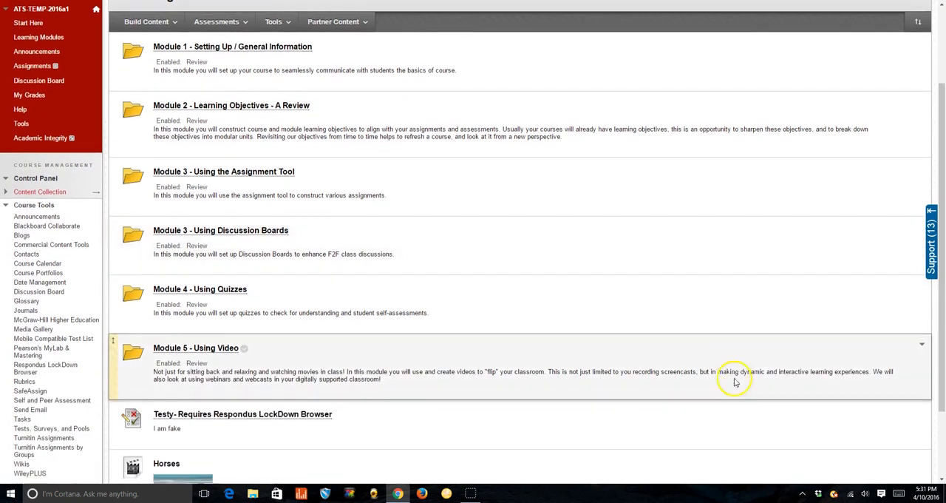
{"action": "scroll", "coordinate": [735, 382], "scroll_direction": "down", "scroll_amount": 3}
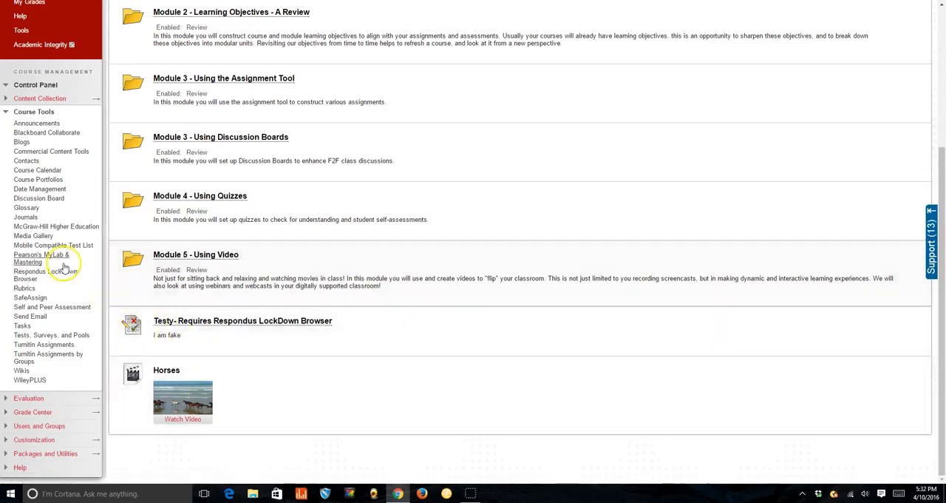
Go to the course Media Gallery from the Course Tools sidebar.
{"action": "left_click", "coordinate": [33, 236]}
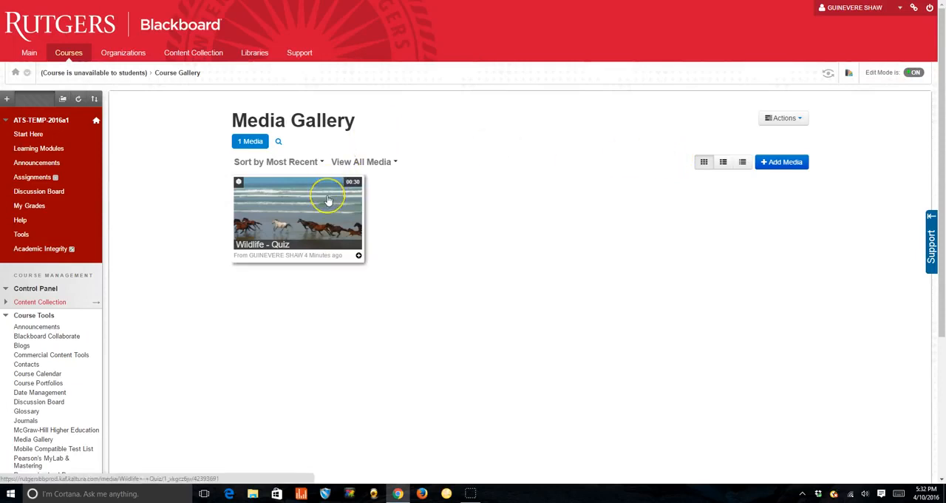
Choose Analytics from the Media Gallery's Actions menu to view usage statistics.
{"action": "left_click", "coordinate": [785, 119]}
{"action": "left_click", "coordinate": [782, 150]}
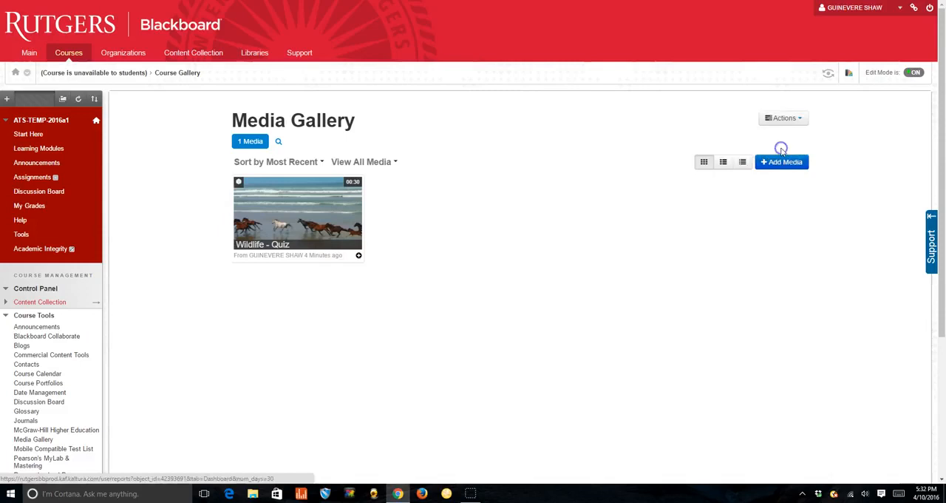